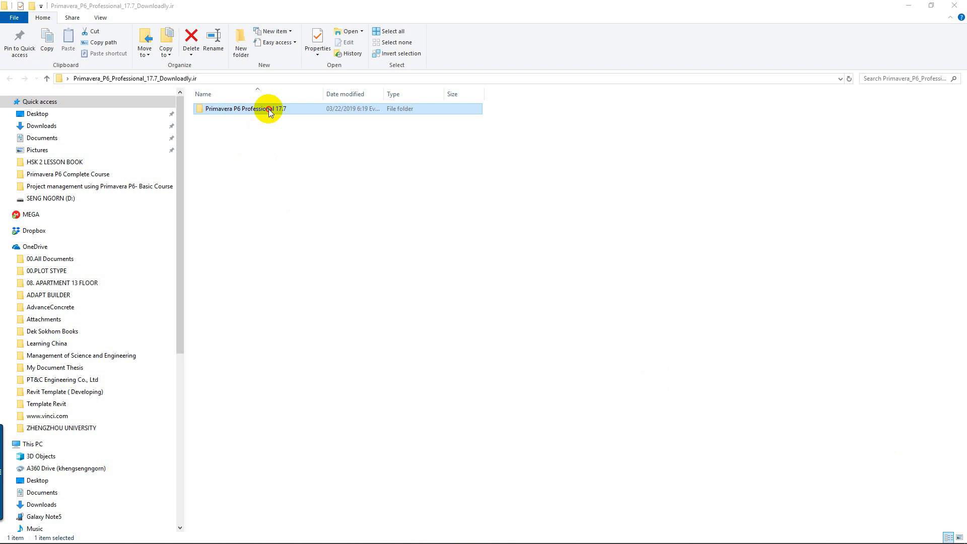
Step: Run Setup_DownLoadLy.iR.exe from the Primavera P6 Professional 17.7 folder
double_click(268, 109)
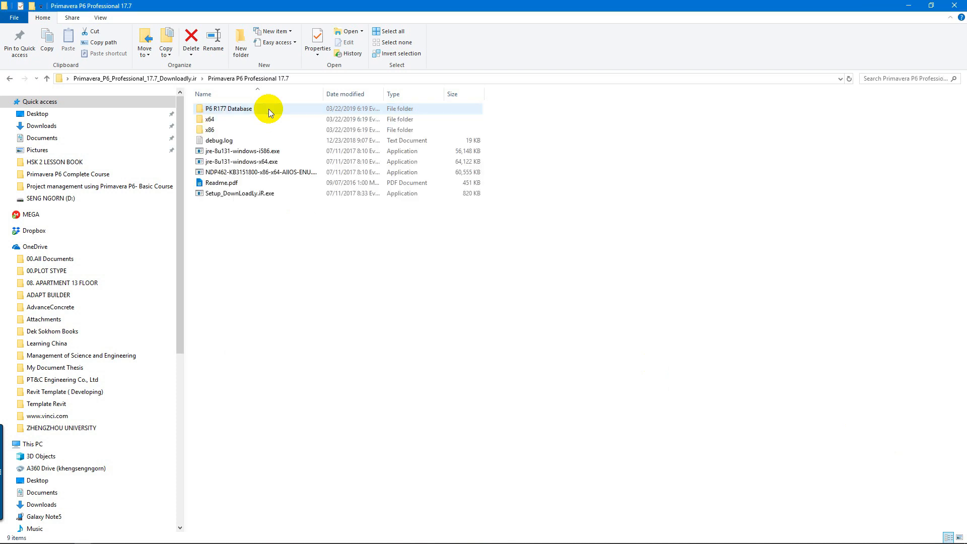
click(219, 196)
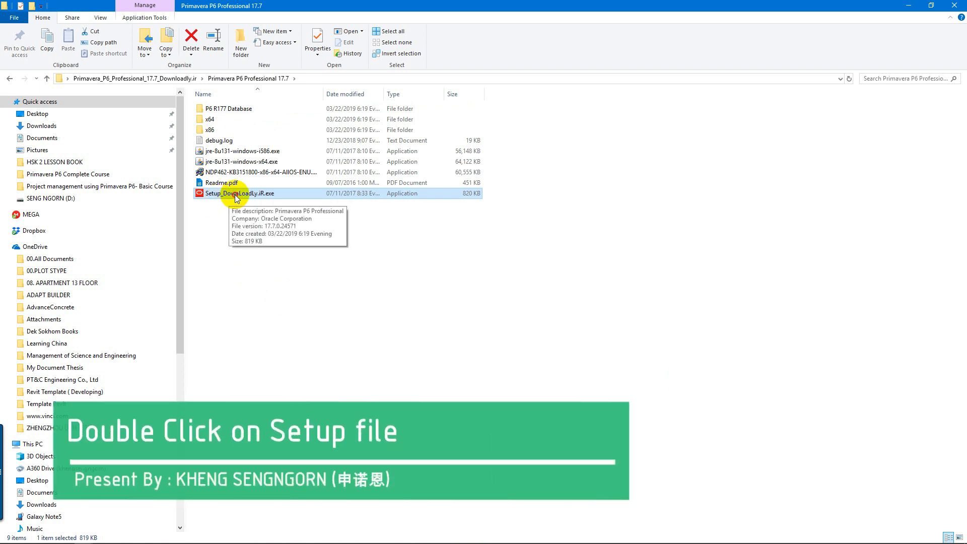
double_click(235, 196)
drag(207, 109, 409, 173)
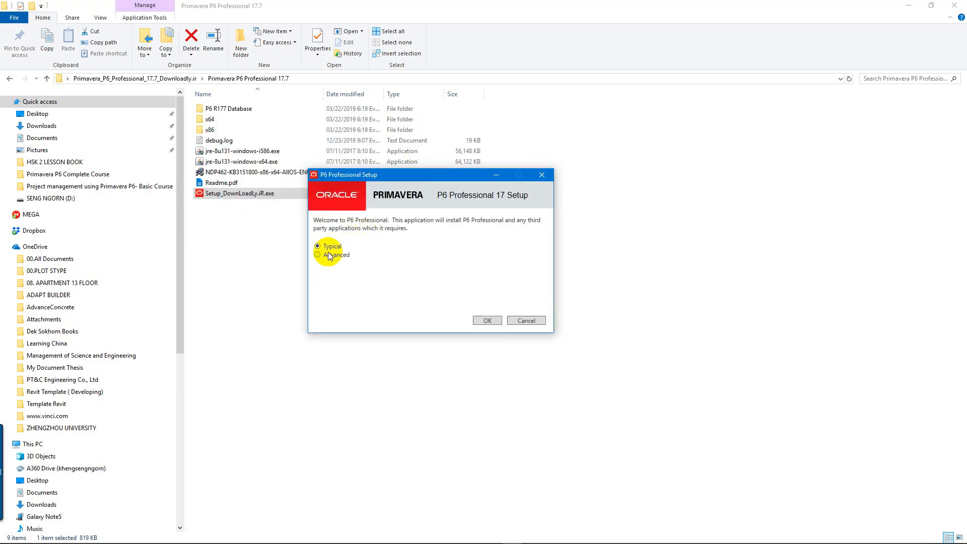
Step: Start the P6 Professional installation with the Typical option and minimise the folder window behind it
click(487, 321)
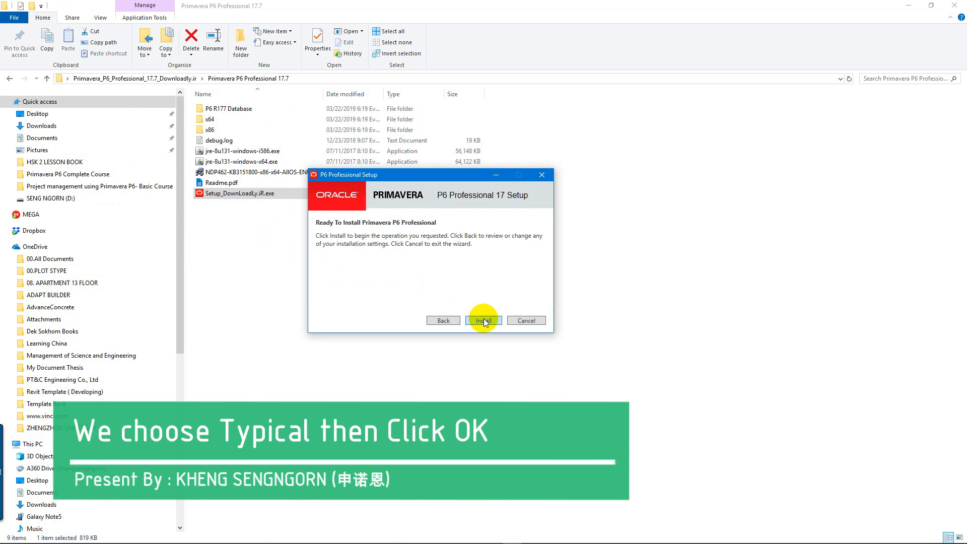
click(483, 320)
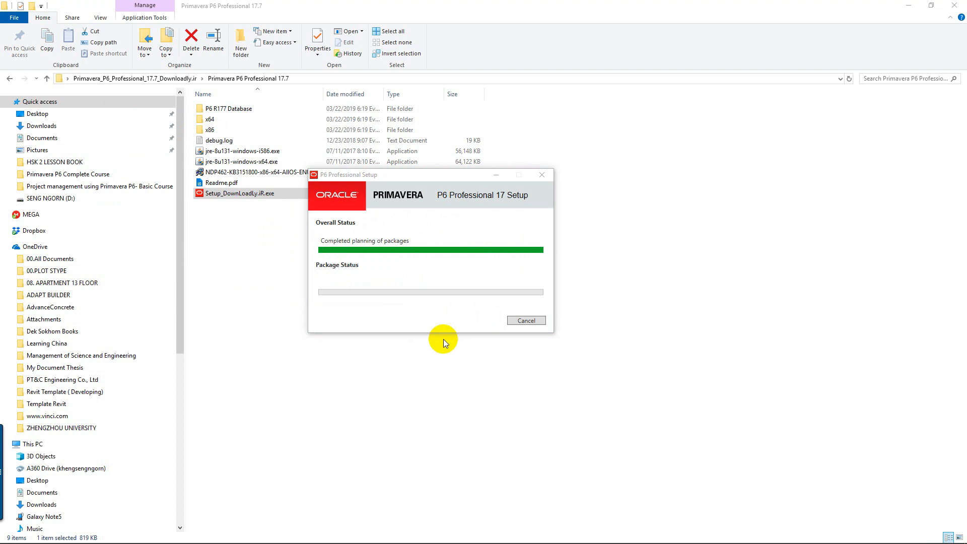
click(908, 5)
drag(381, 177, 415, 174)
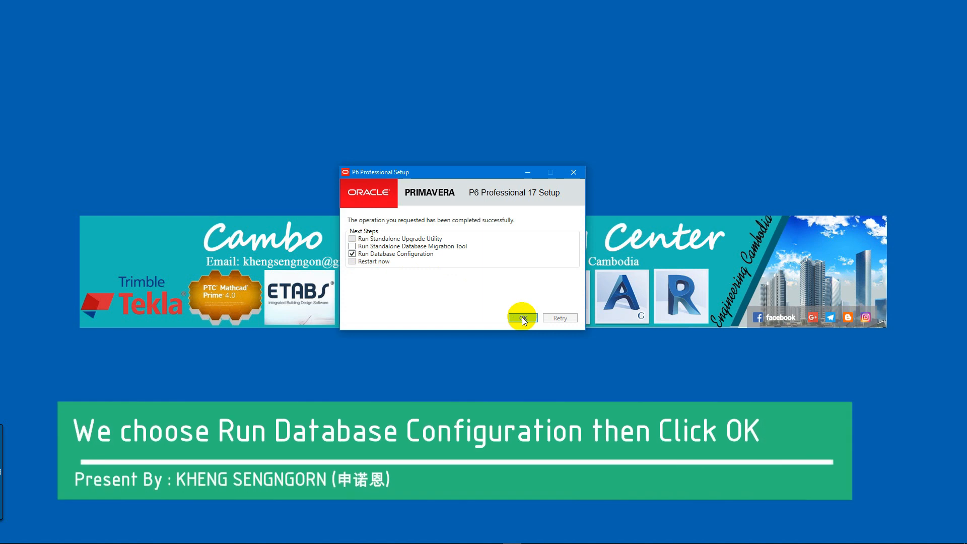
Step: Run Database Configuration with the P6 Pro Standalone (SQLite) driver type and choose to add a new standalone database and connection
click(518, 318)
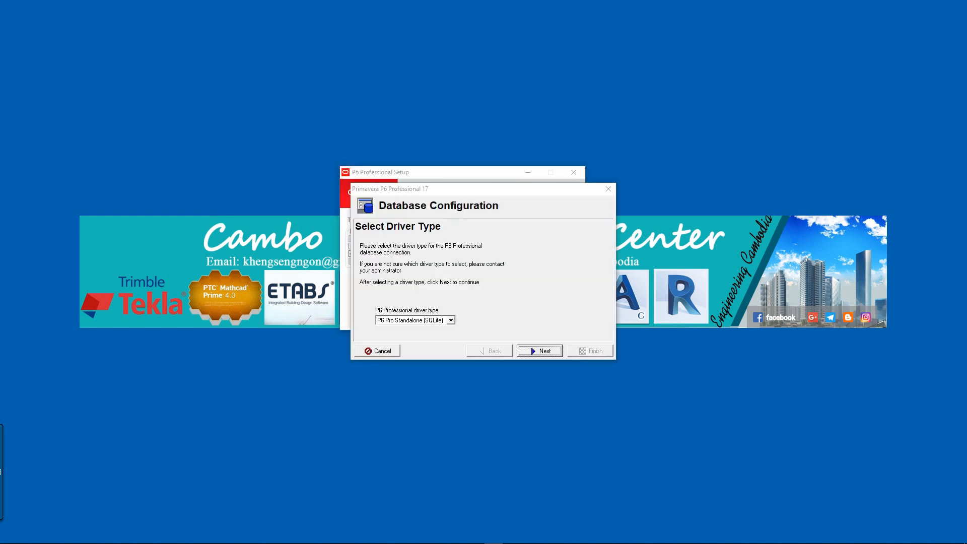
click(431, 320)
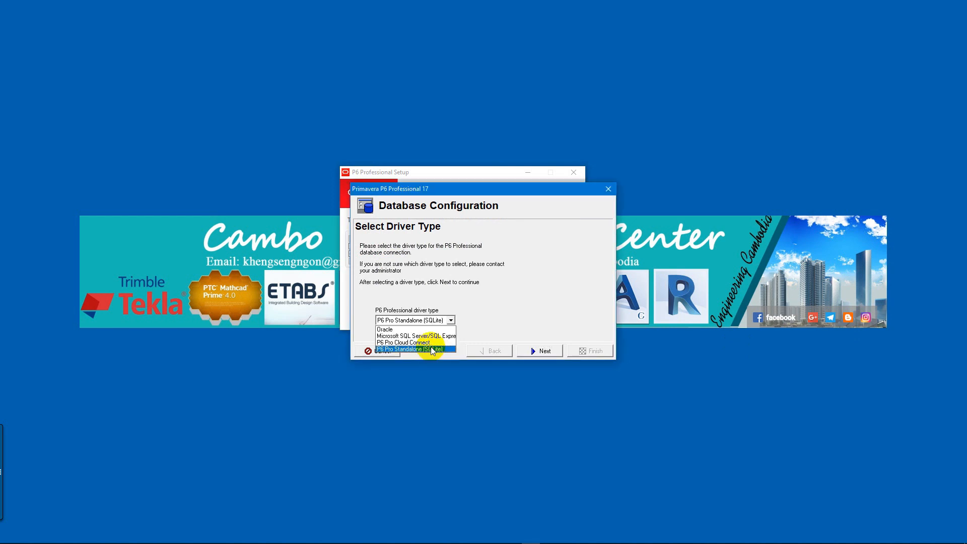
click(430, 346)
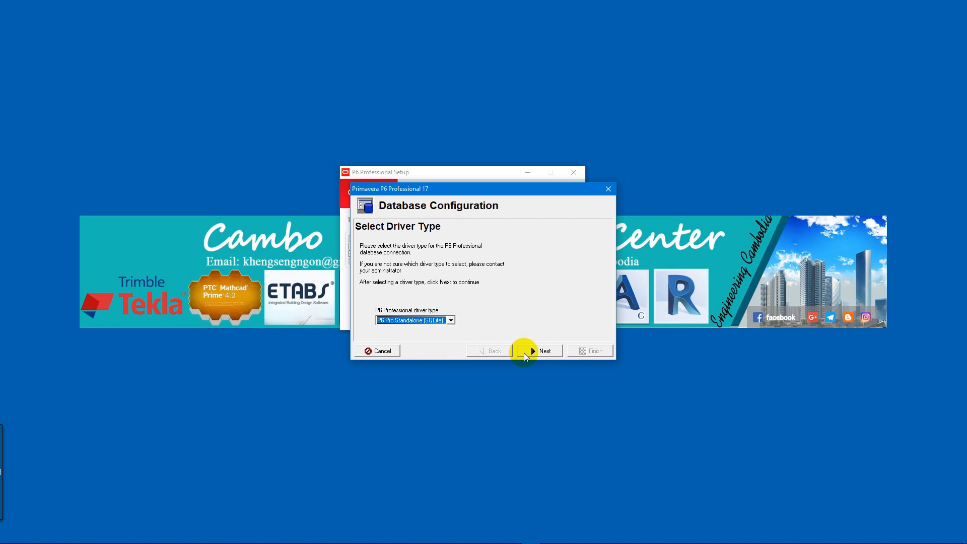
click(523, 352)
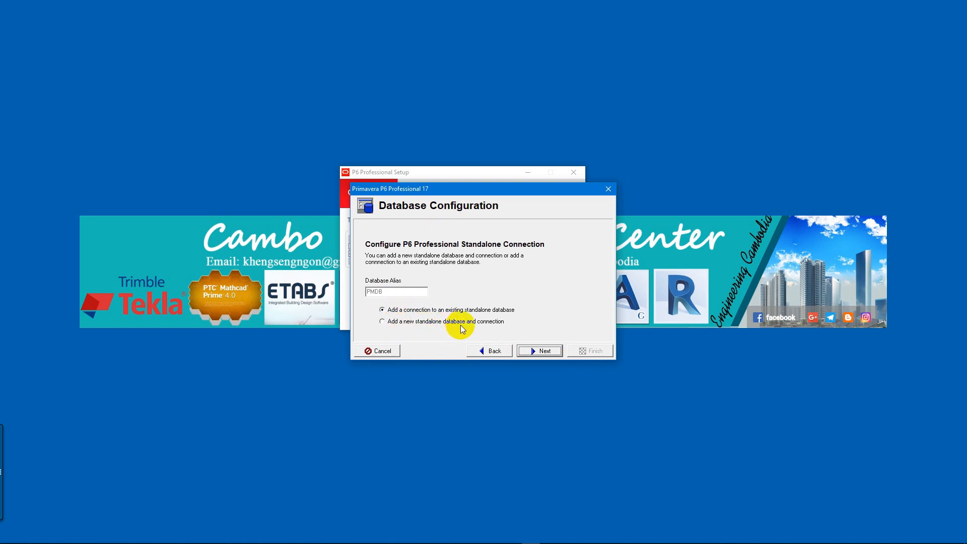
click(487, 323)
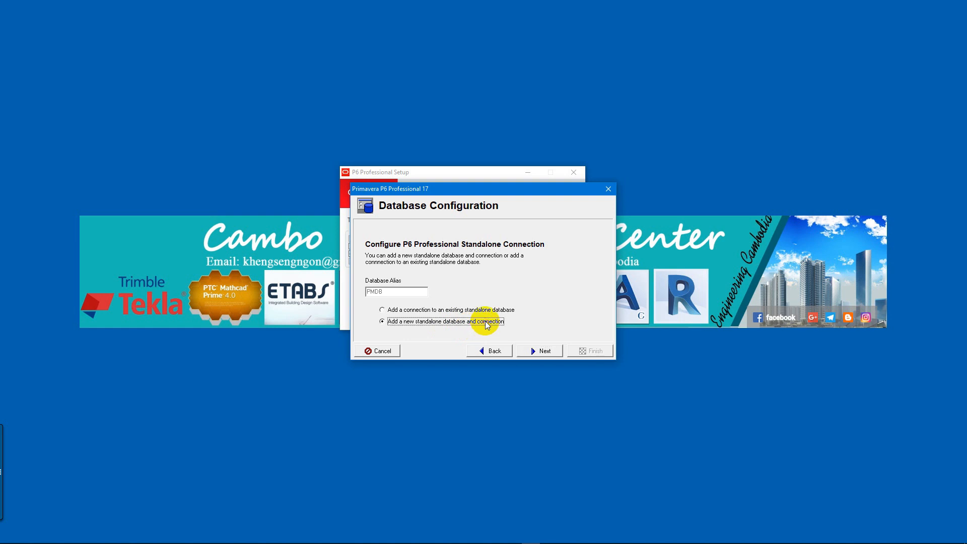
click(543, 350)
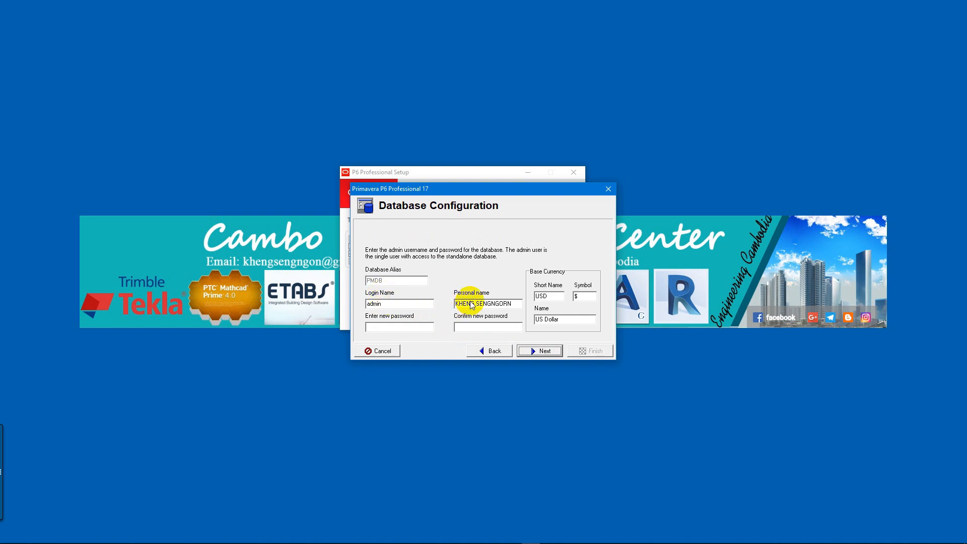
Step: Copy the personal name into the login name, then enter and confirm the new database password
drag(512, 303, 444, 298)
key(ctrl+c)
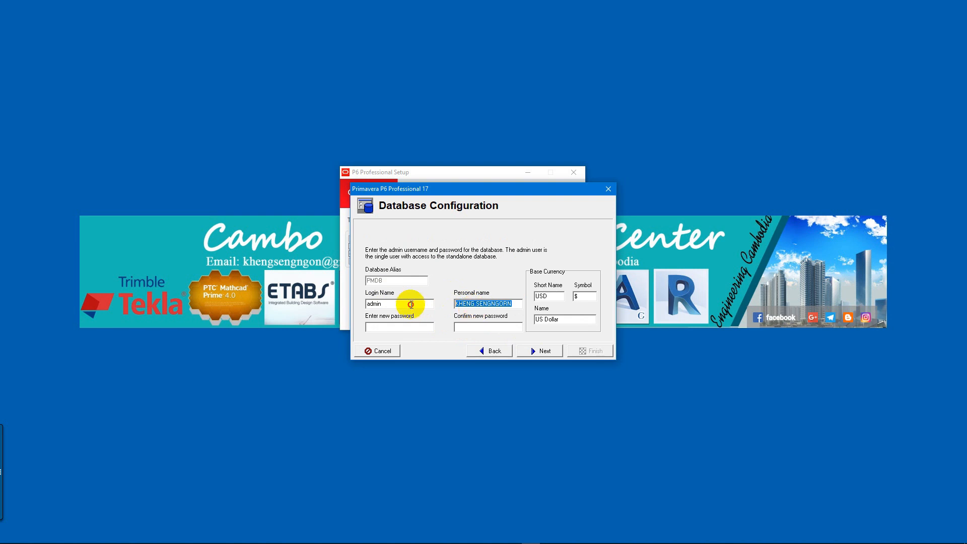
drag(410, 304, 359, 299)
key(ctrl+v)
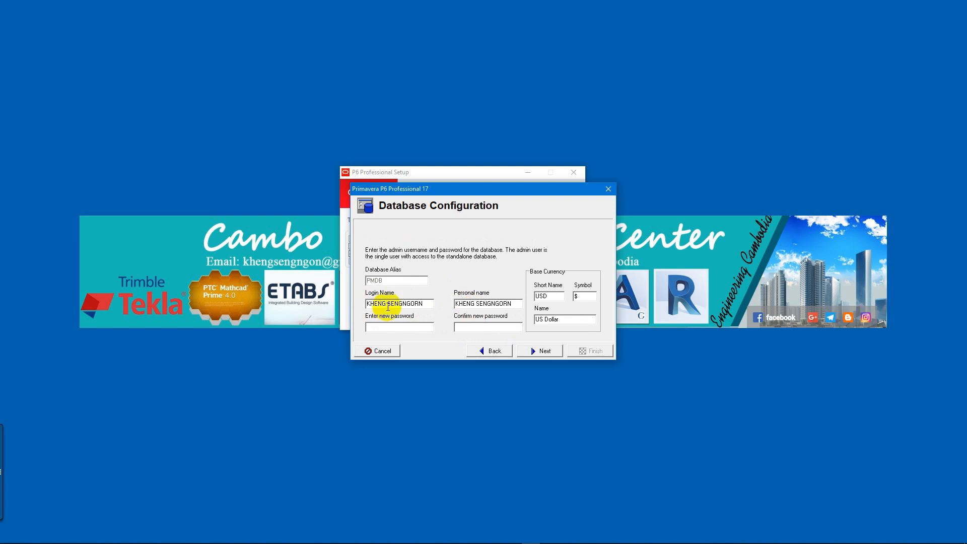
click(392, 328)
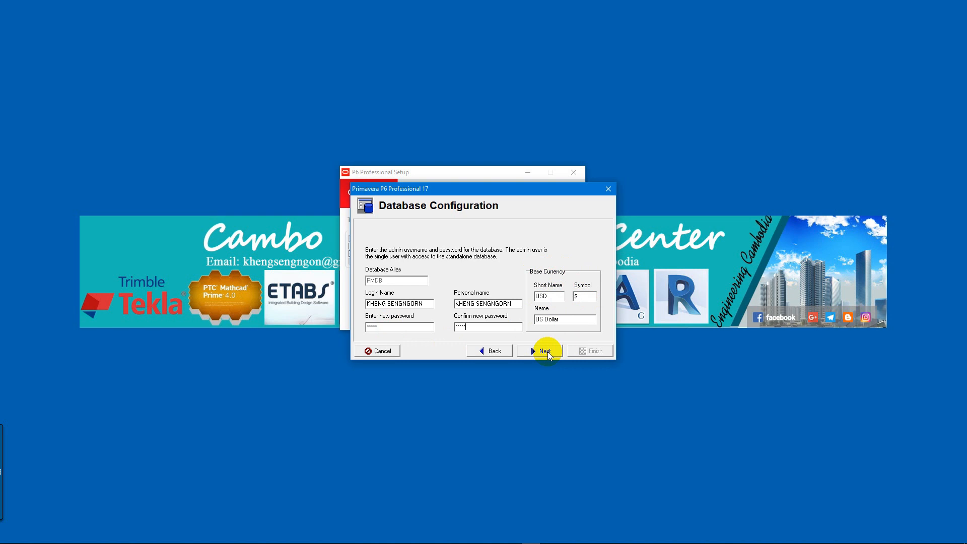
click(546, 351)
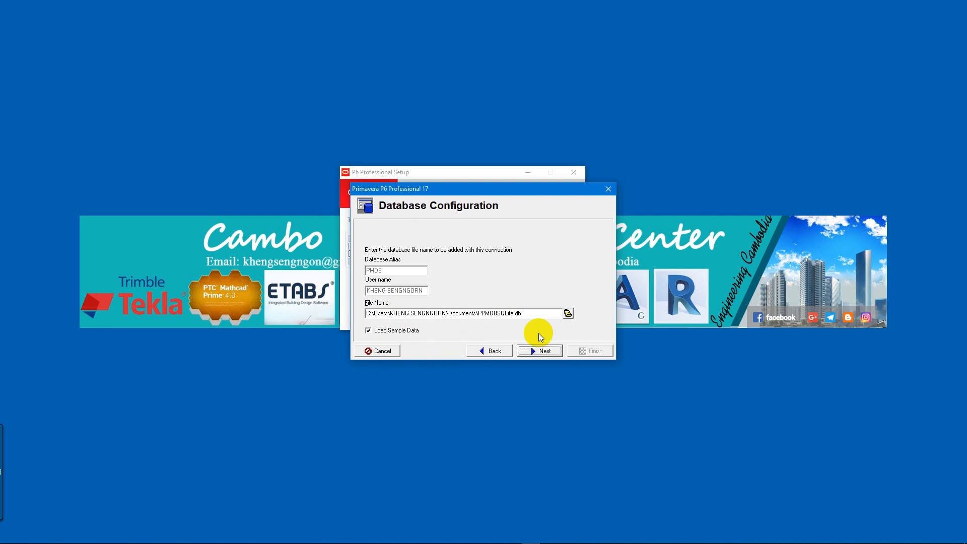
Step: Create the database as PPMDBSQLite.db in Documents with sample data, overwriting the existing file, and finish the configuration
click(567, 314)
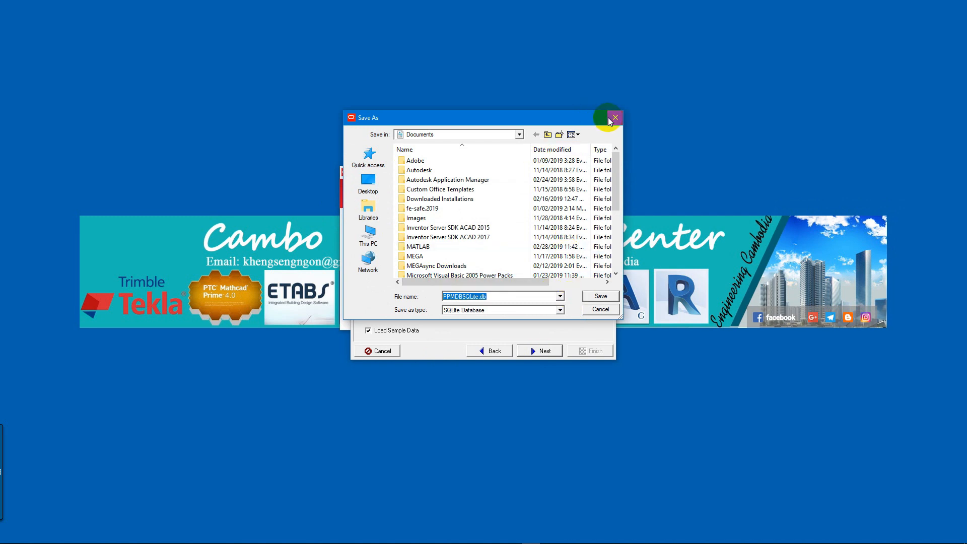
key(Return)
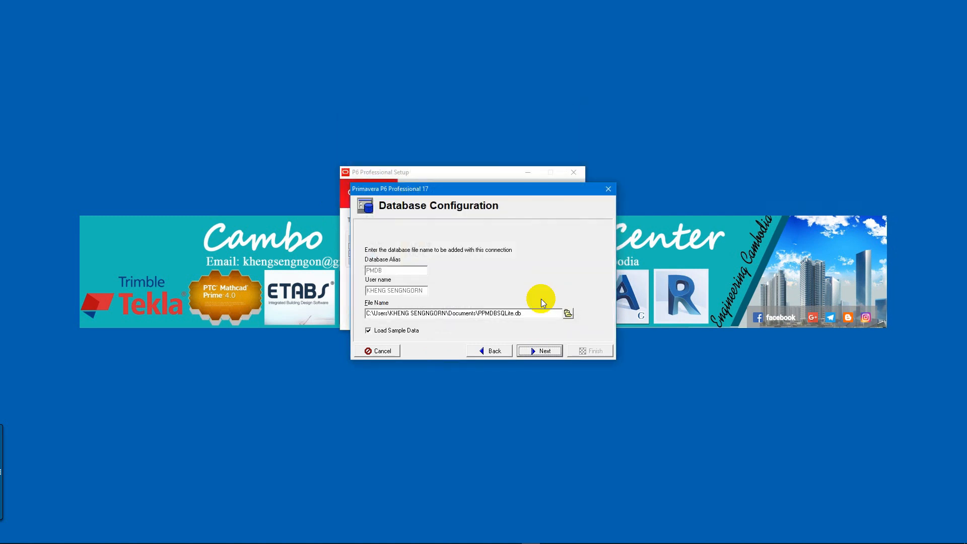
click(539, 351)
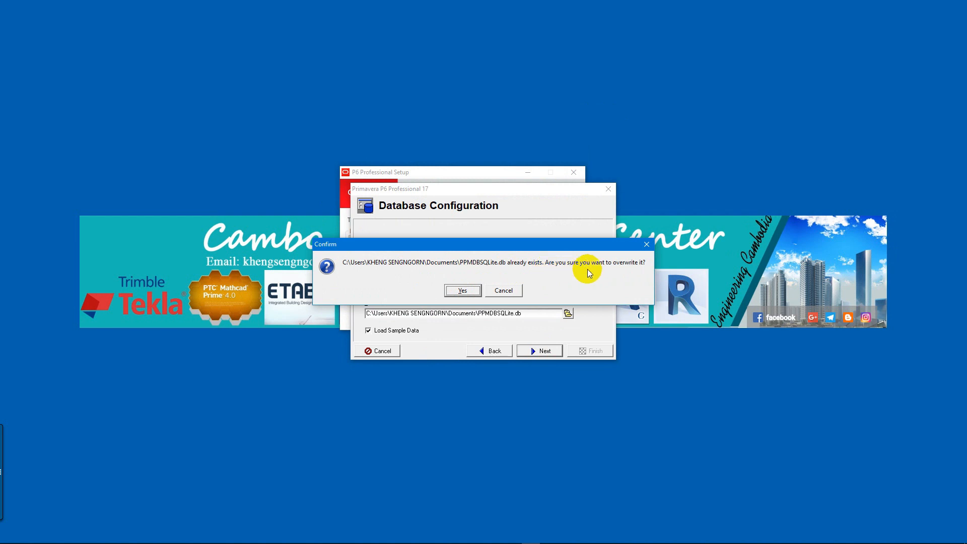
click(466, 293)
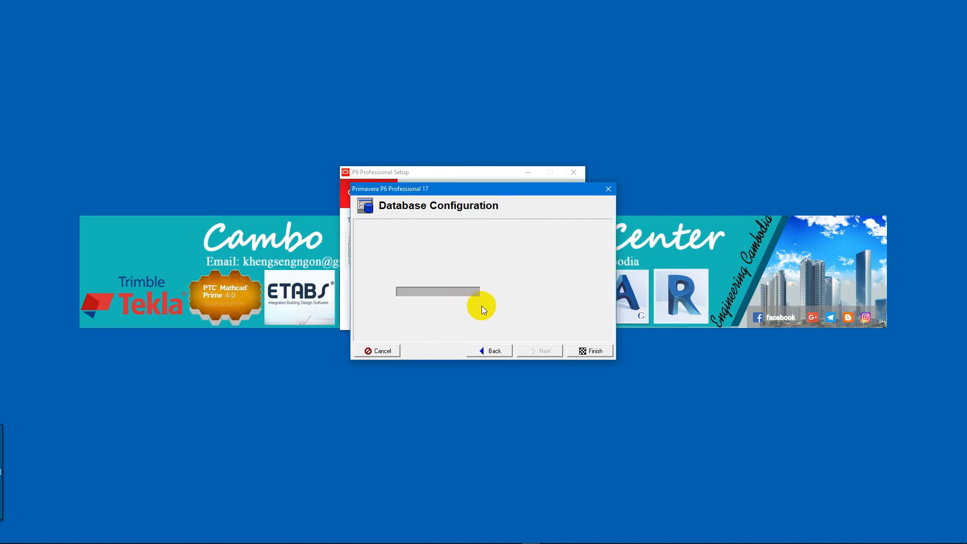
click(584, 351)
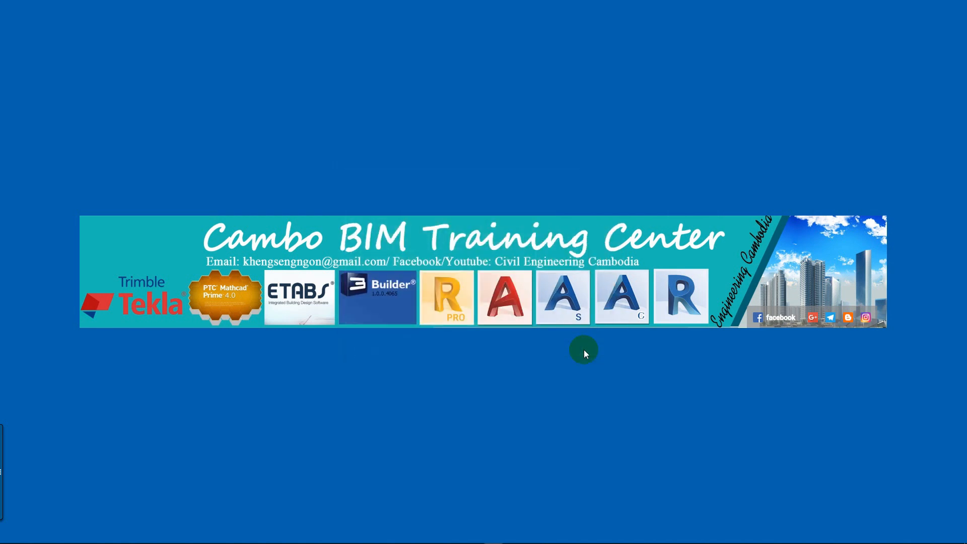
click(584, 349)
Step: Show the desktop icons again
right_click(462, 240)
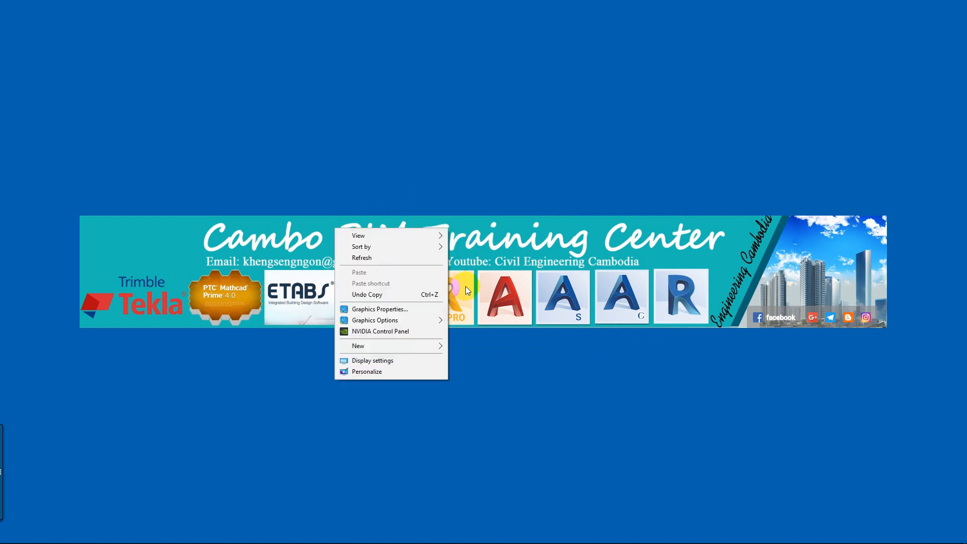
mouse_move(389, 230)
click(476, 298)
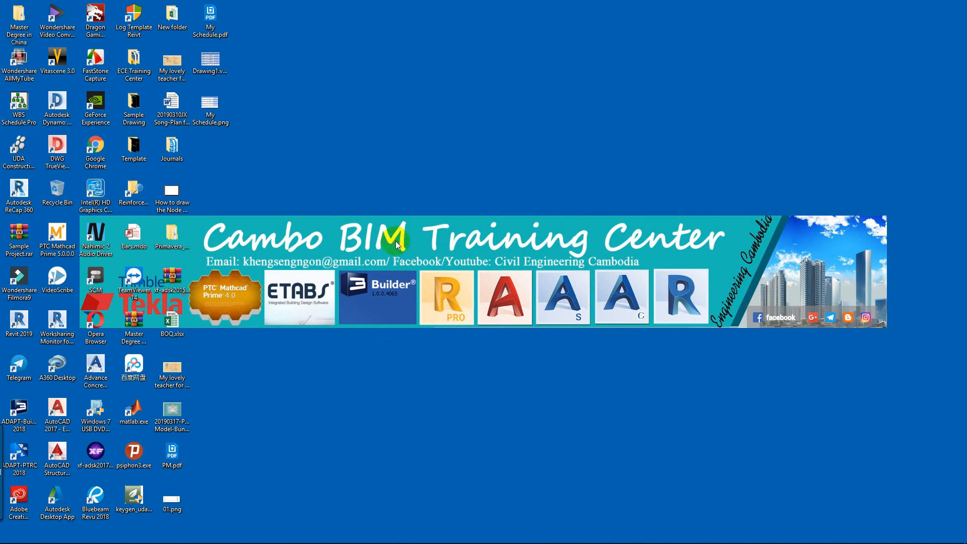
Step: Launch P6 Professional 17 (x64) from the Oracle - Primavera P6 program group
mouse_move(1, 542)
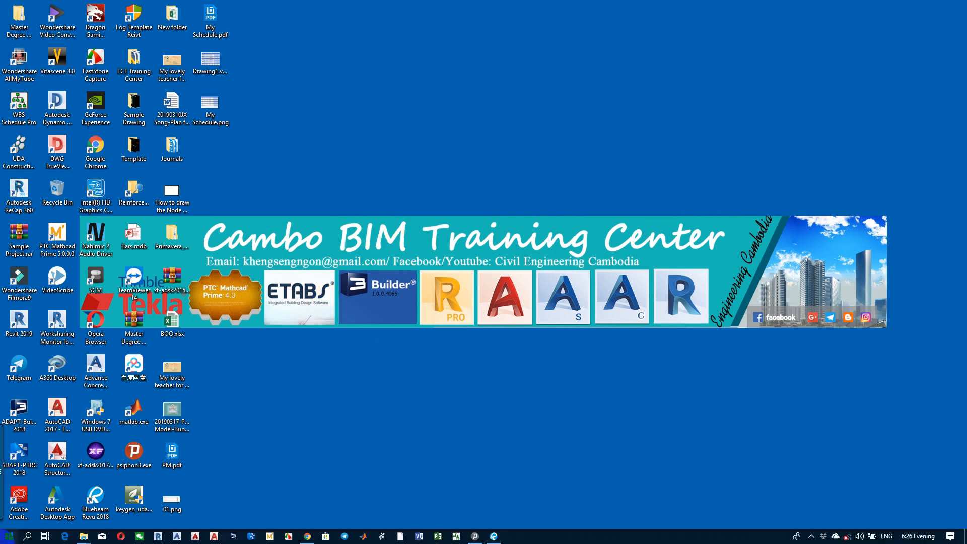
key(super)
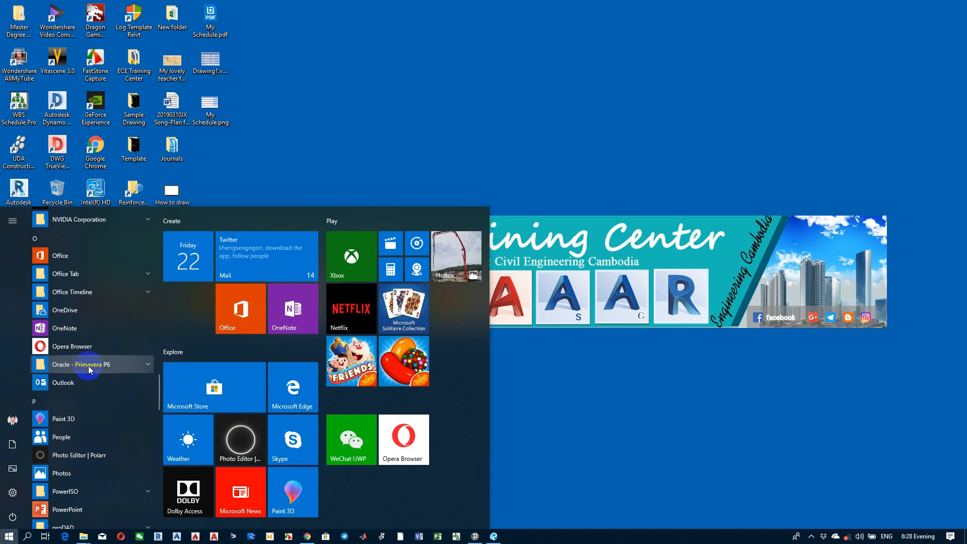
click(120, 364)
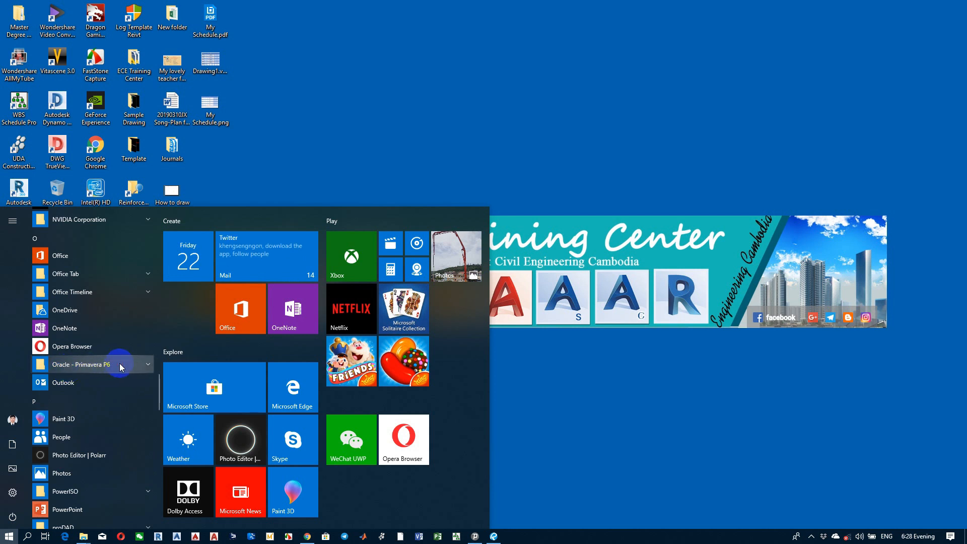
click(121, 368)
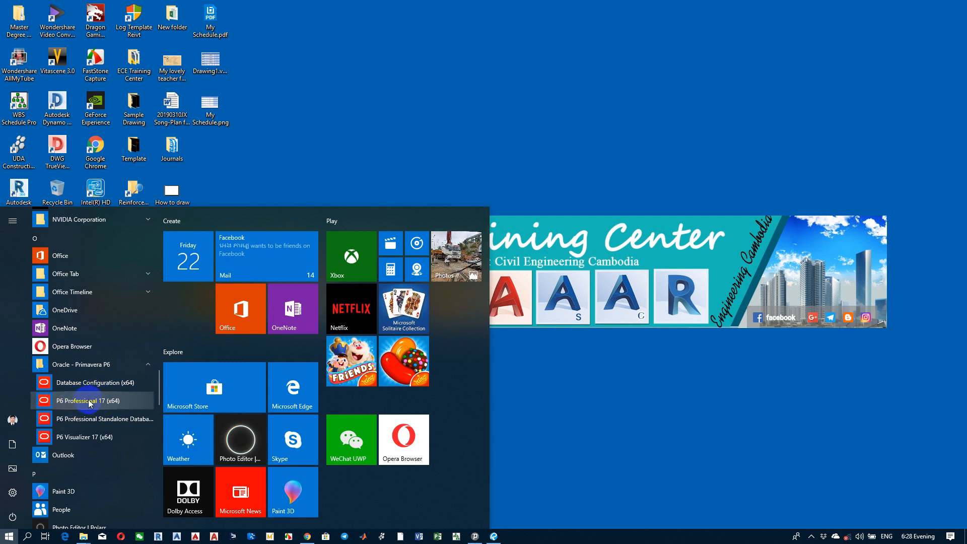
click(108, 401)
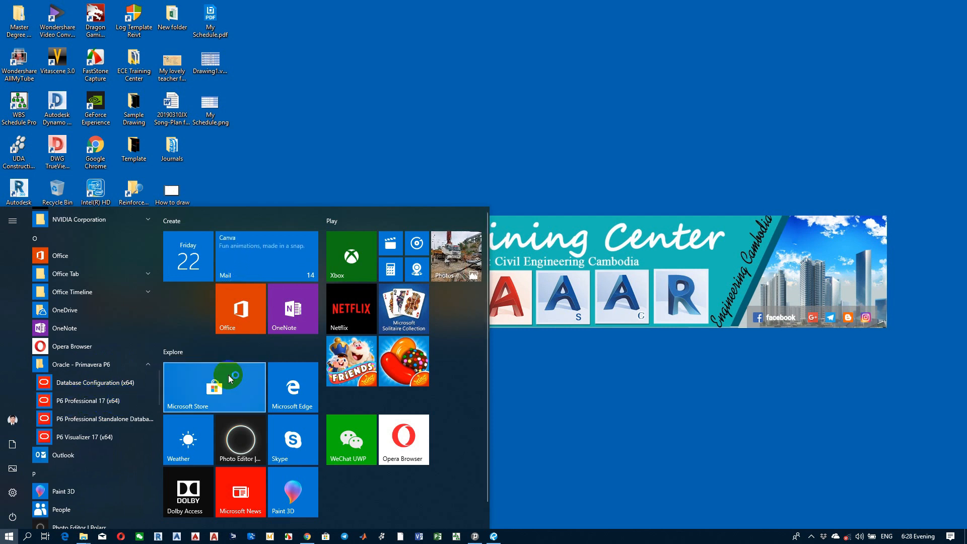
click(540, 190)
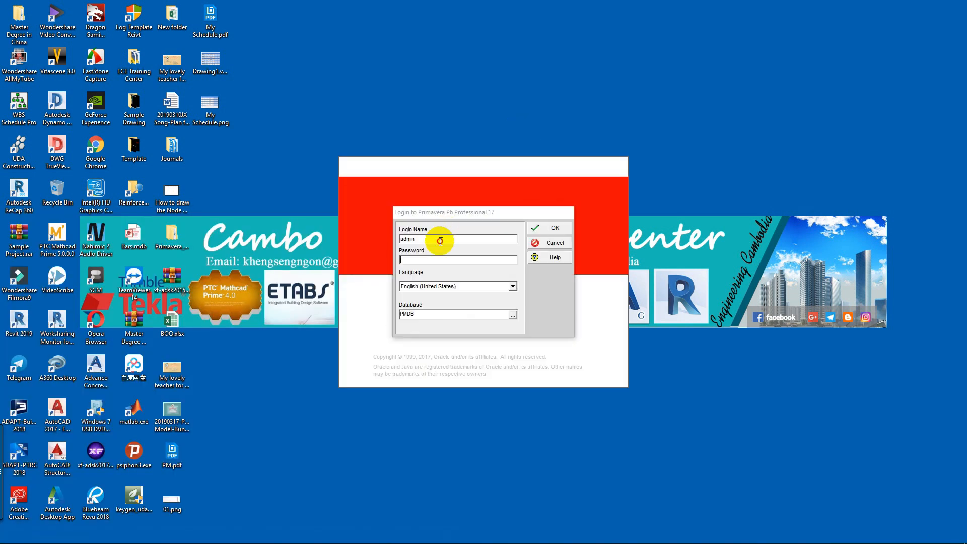
Step: Log in to the PMDB database with the login name and account password, and dismiss the industry selection warning
drag(440, 241, 382, 245)
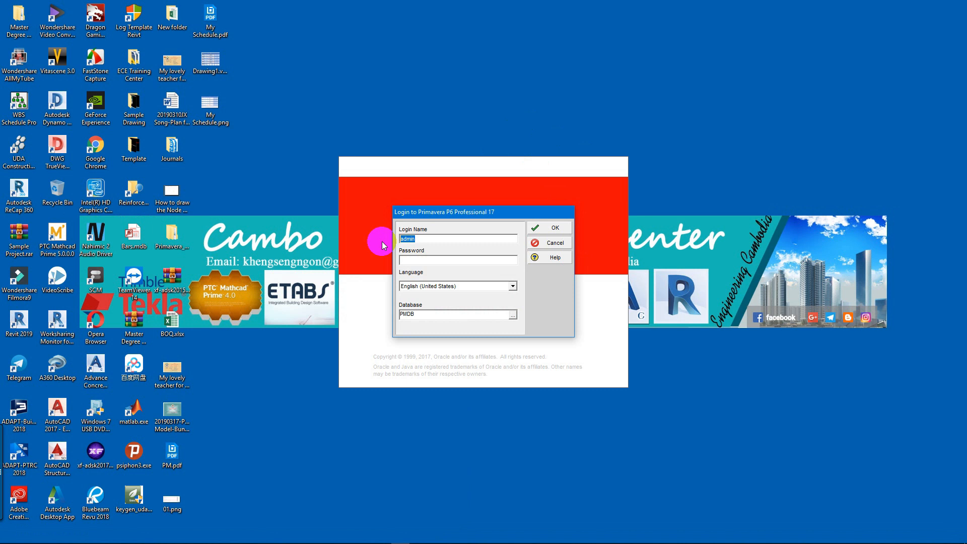
text(KHENG SENGNGORN)
text(dmin)
key(Return)
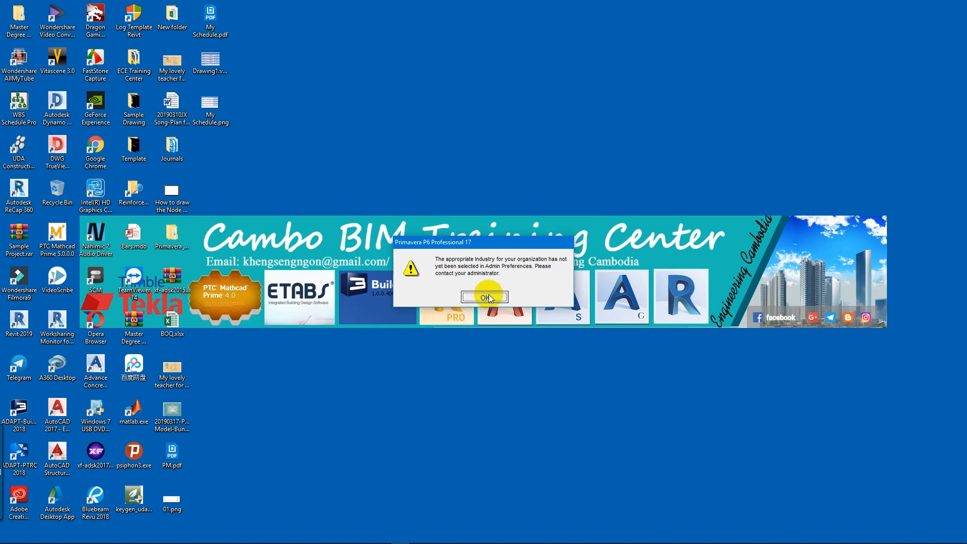
click(481, 298)
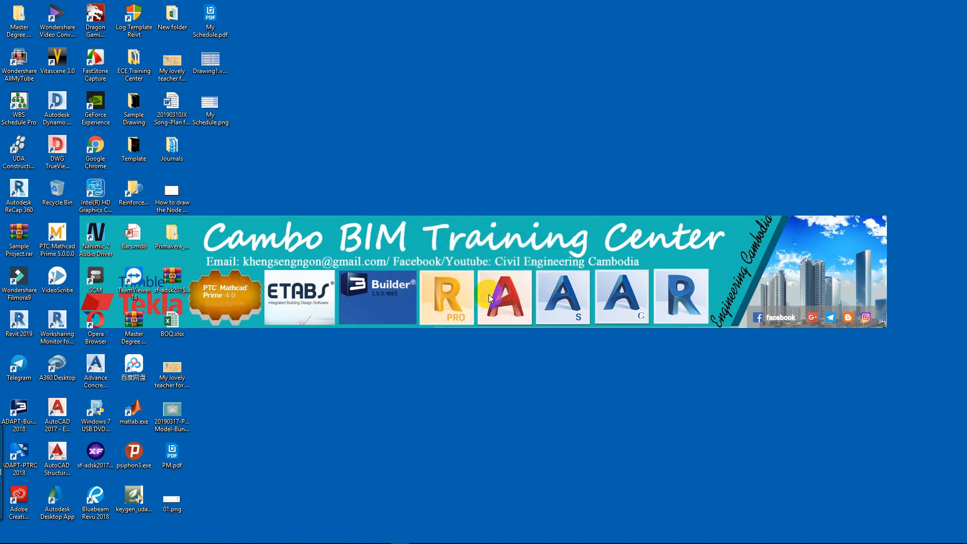